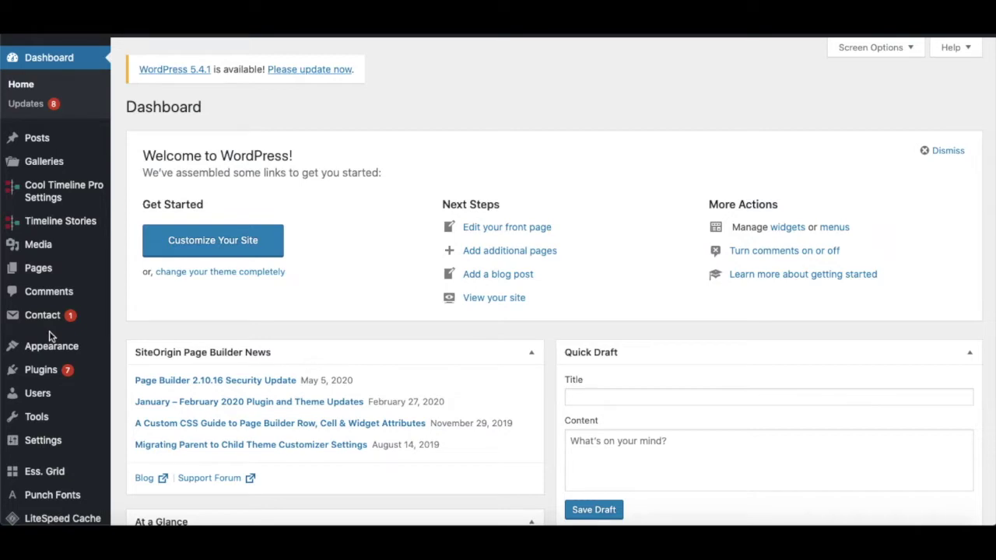
- Search the plugin directory for 'express timeline', then install and activate Timeline Express
left_click(52, 371)
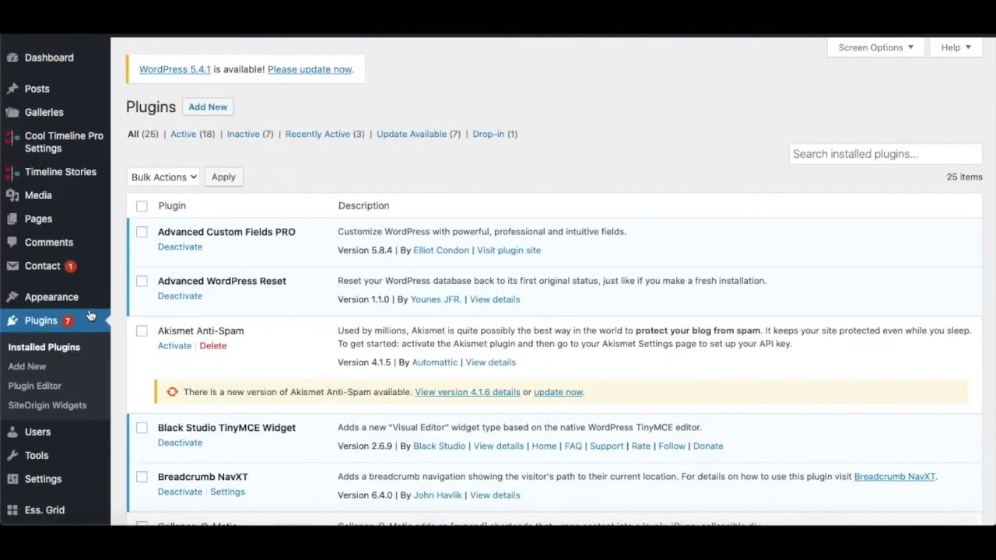
left_click(27, 366)
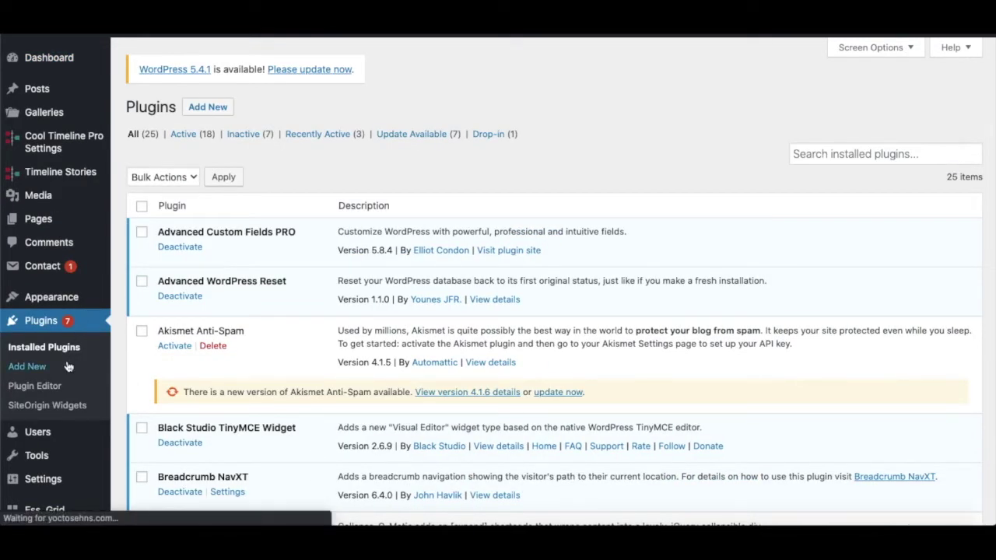
left_click(845, 143)
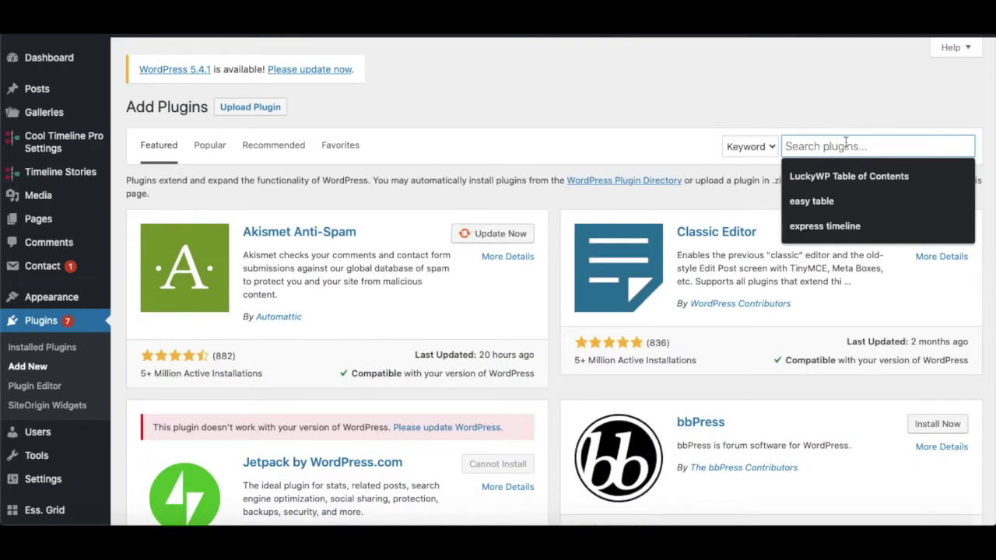
left_click(808, 228)
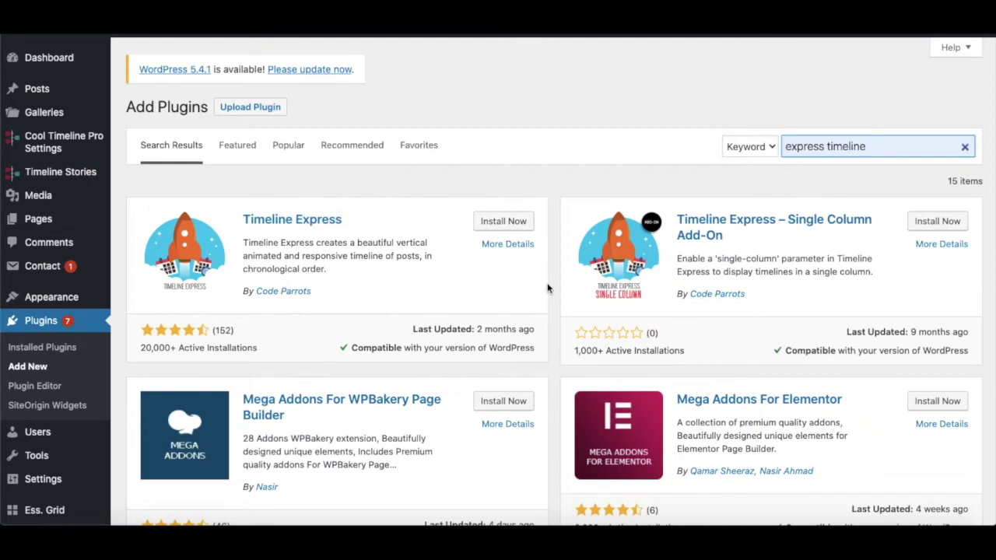
left_click(519, 221)
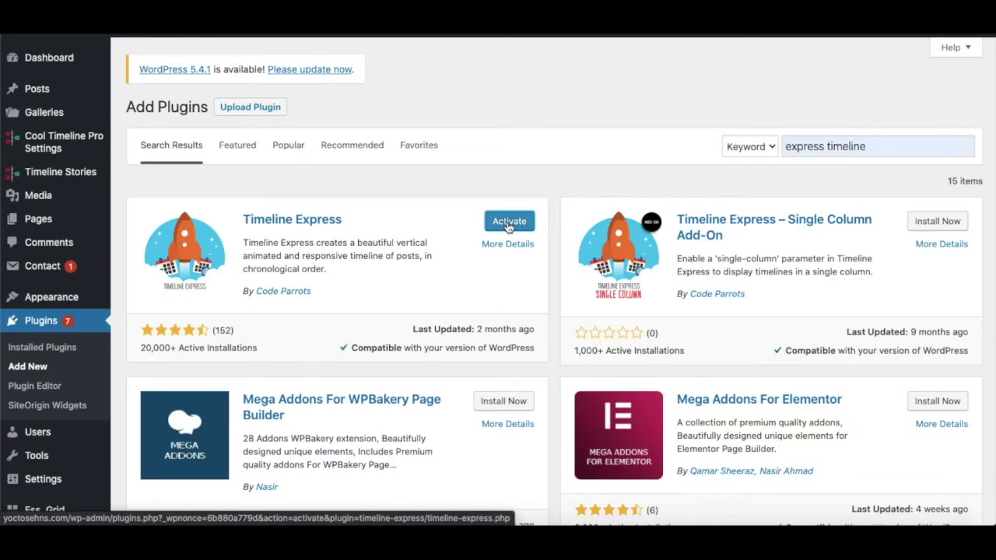
left_click(509, 222)
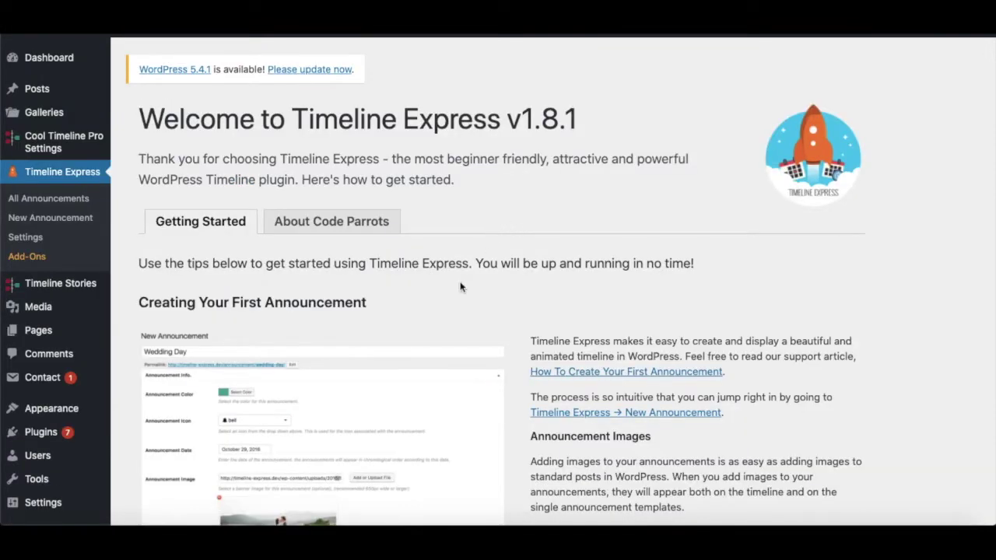
- Read the Timeline Express welcome guide and first-announcement article, then go to its Settings page
scroll(461, 301, "down", 5)
scroll(461, 301, "down", 2)
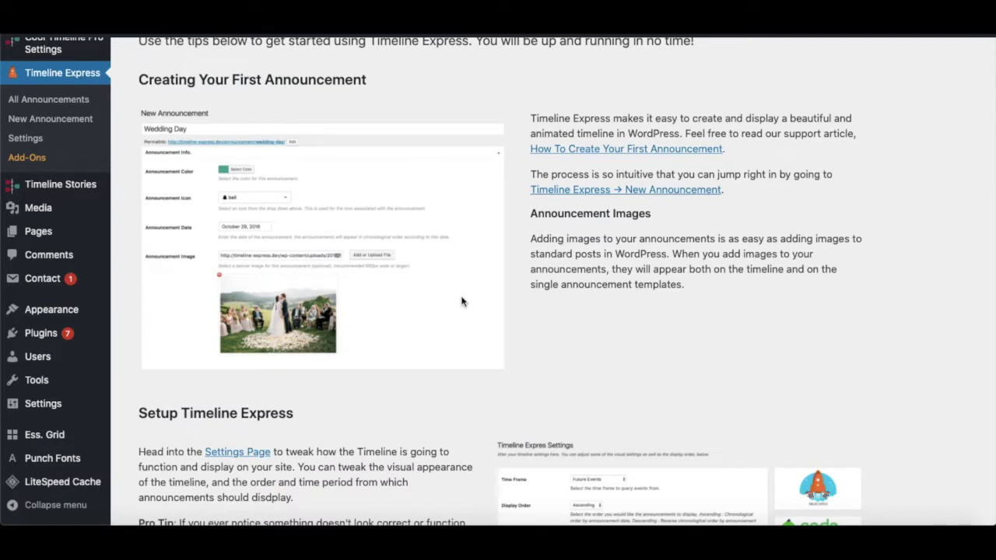
scroll(461, 301, "down", 1)
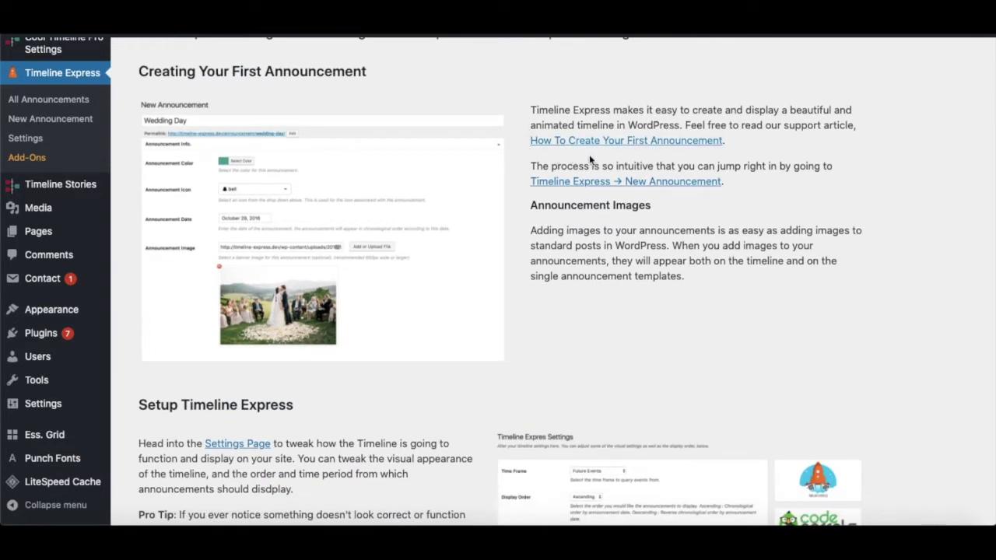
left_click(706, 142)
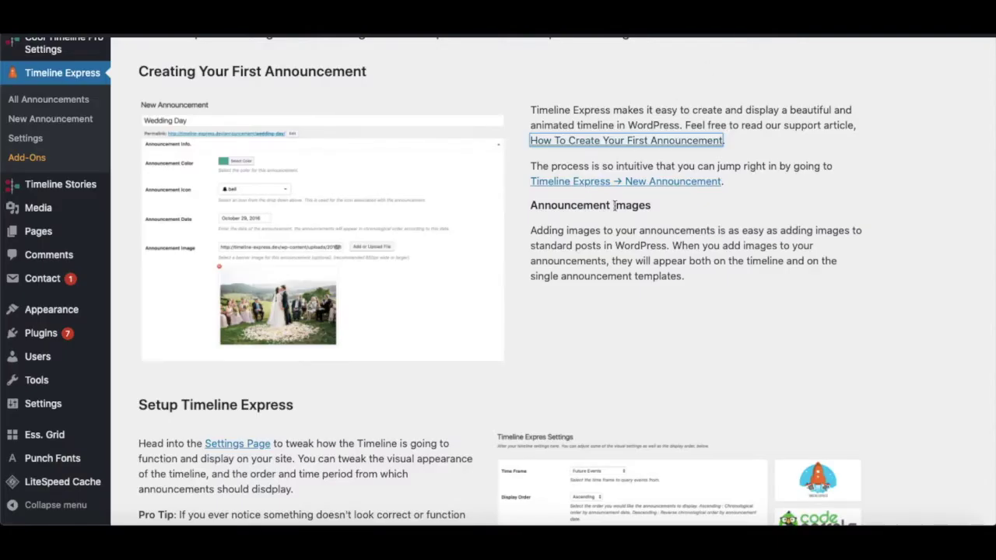
scroll(677, 203, "down", 5)
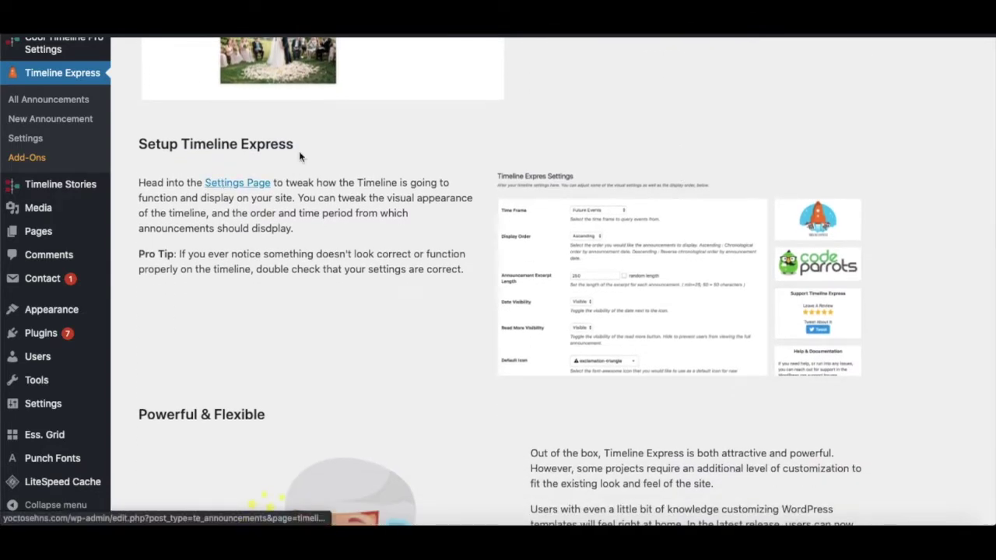
left_click(246, 182)
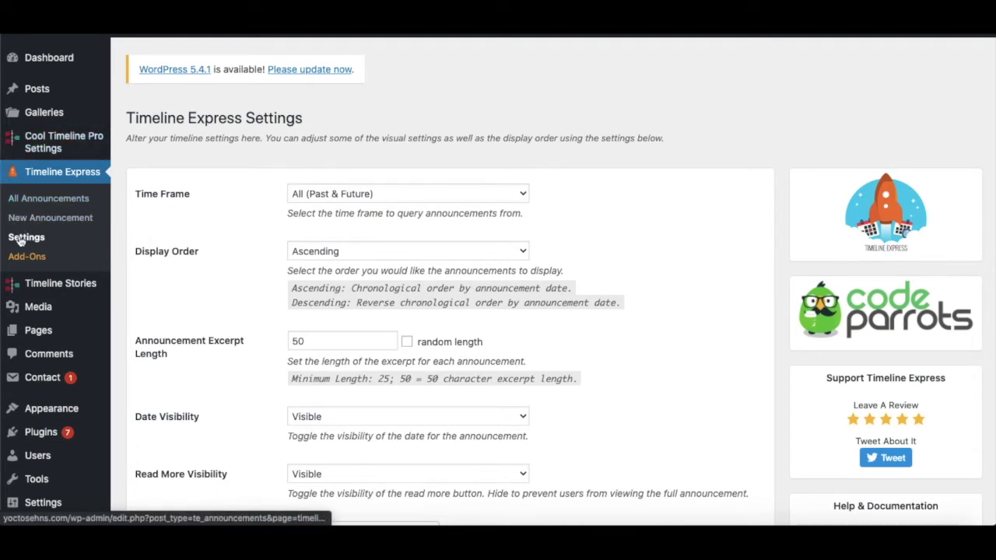
- Keep Time Frame at All (Past & Future) and Display Order Ascending, and confirm excerpt length 50
scroll(267, 270, "down", 2)
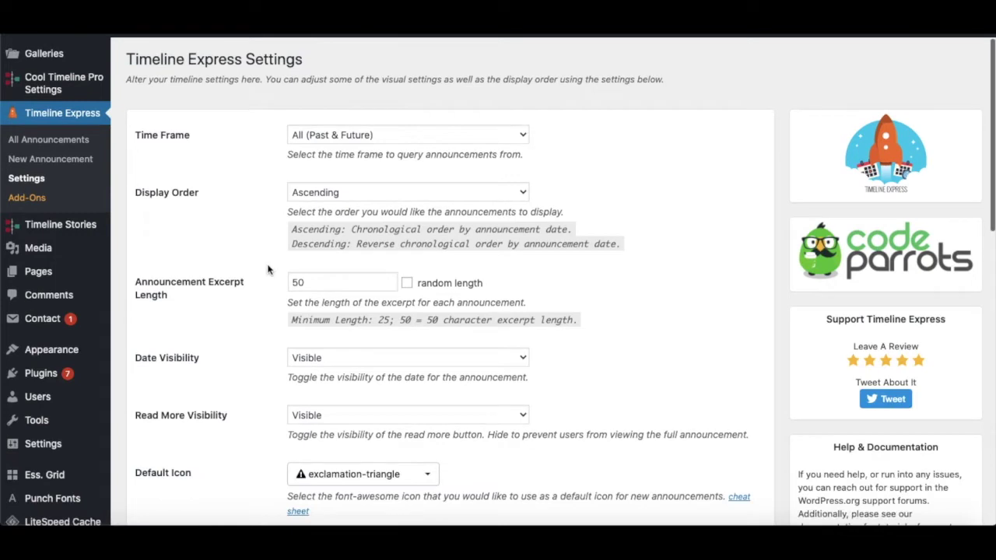
left_click(433, 134)
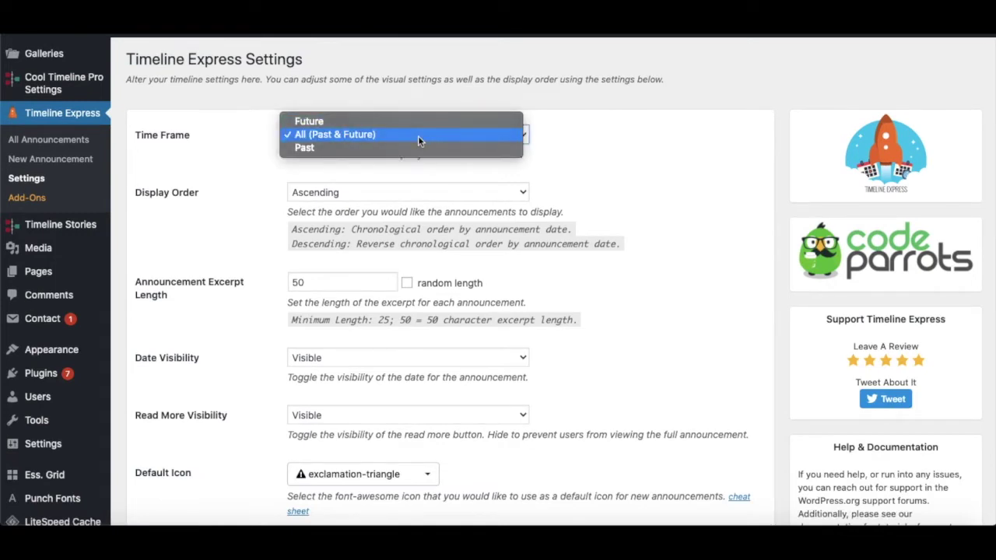
left_click(418, 135)
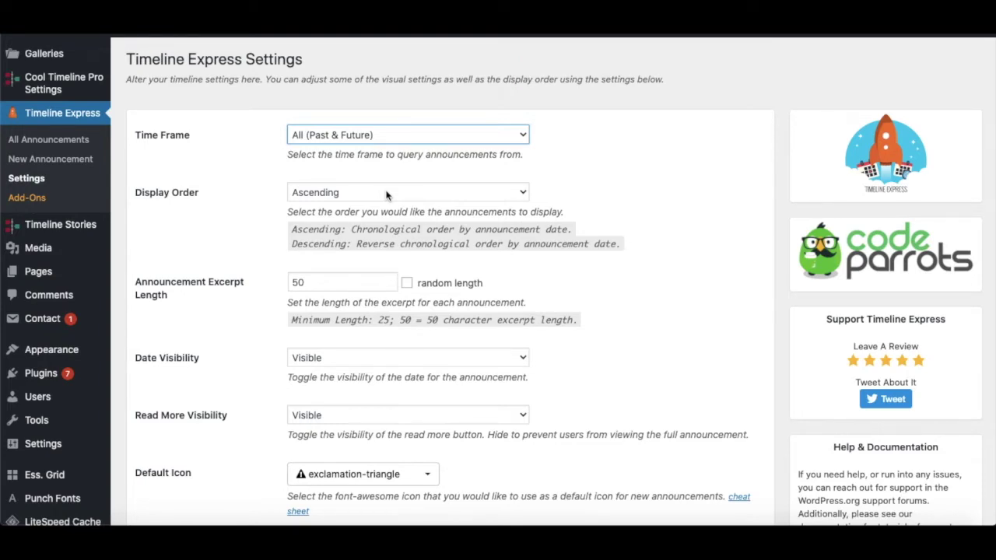
left_click(387, 195)
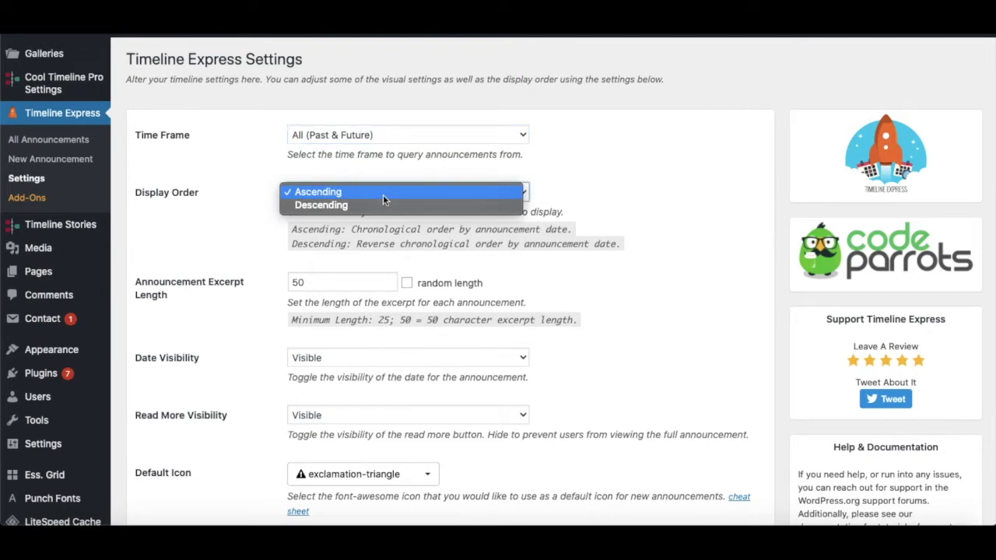
left_click(383, 195)
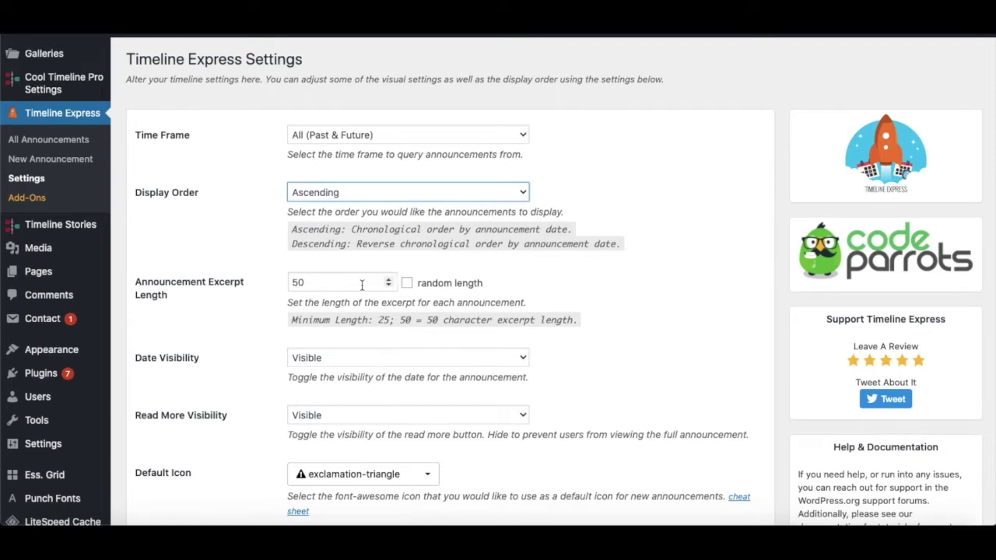
scroll(362, 285, "down", 2)
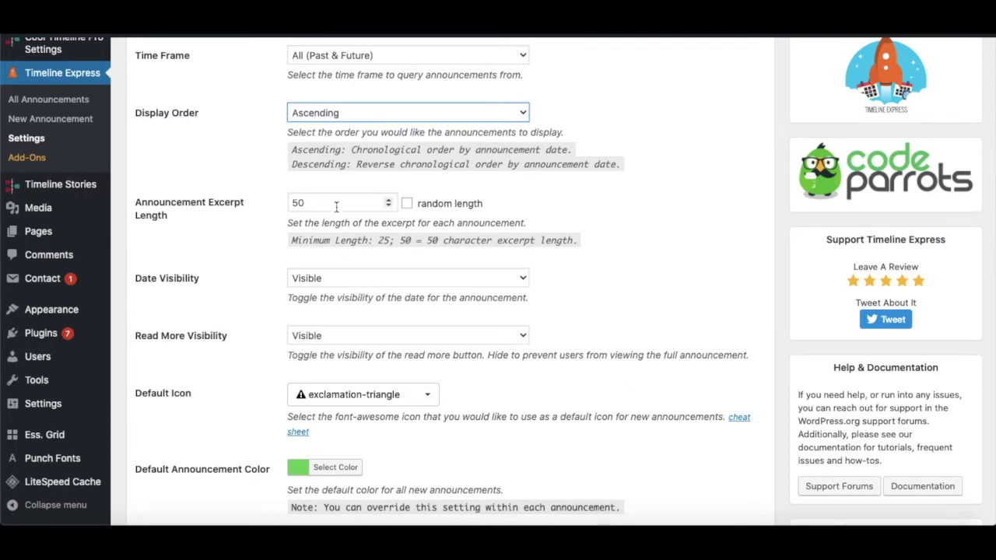
left_click(336, 206)
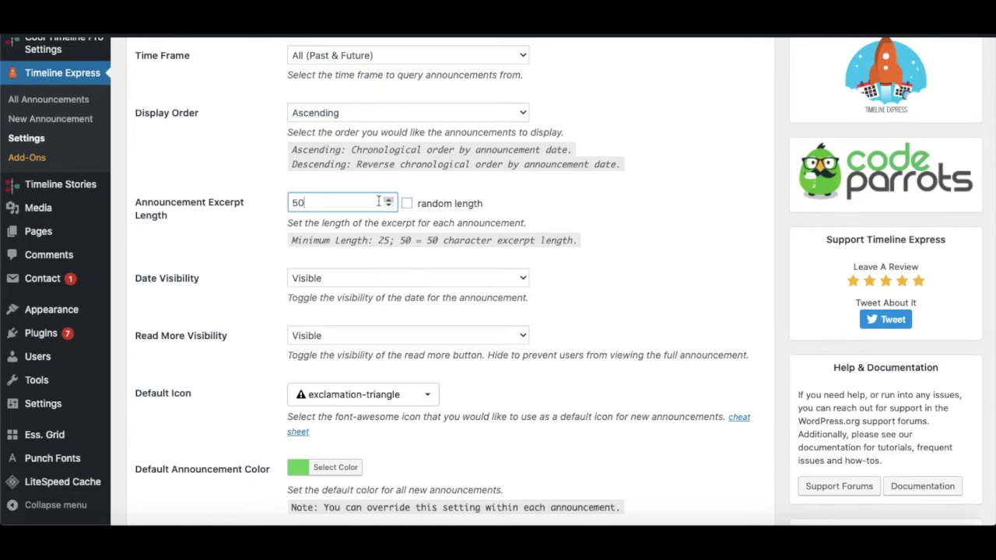
- Set Date Visibility to Hidden, then review the Read More Visibility choices
scroll(391, 271, "down", 2)
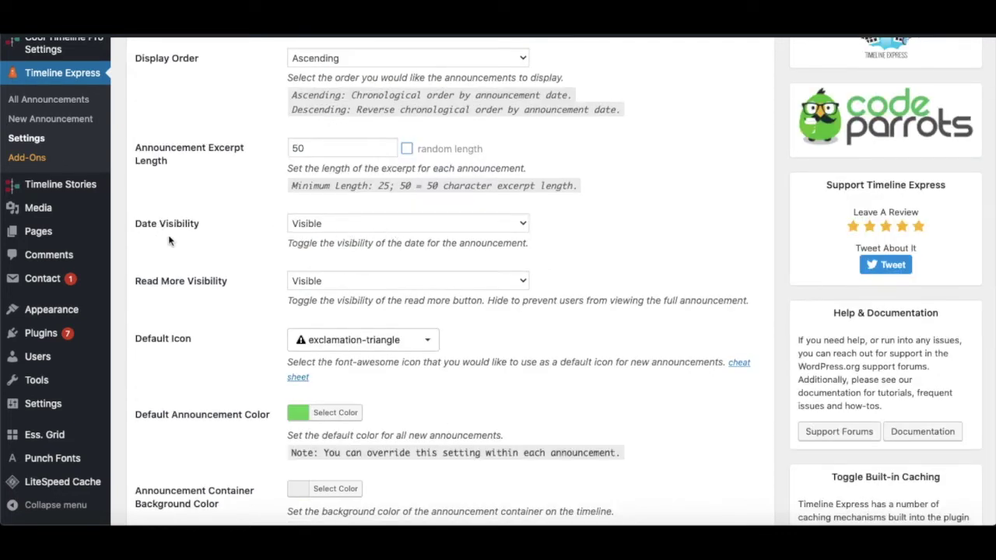
left_click(315, 224)
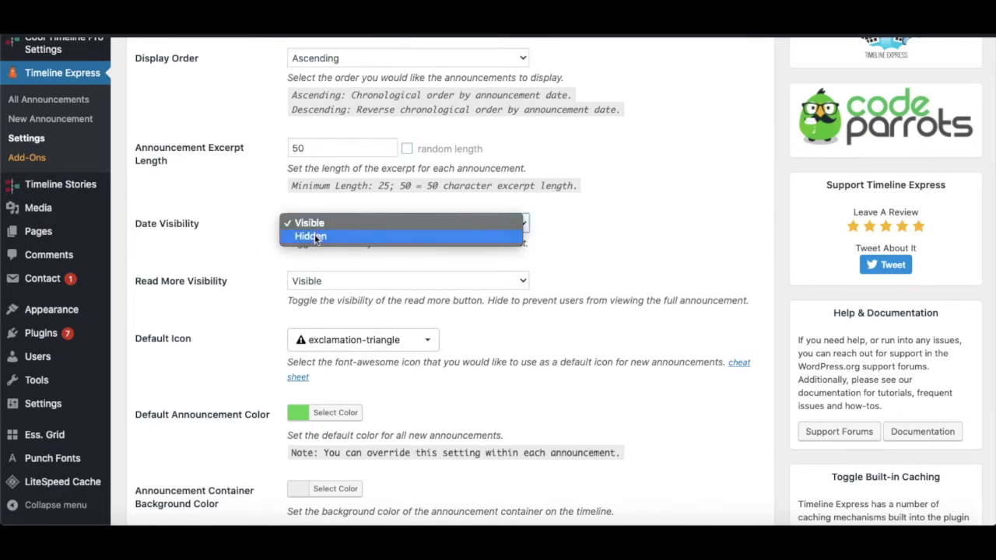
left_click(315, 237)
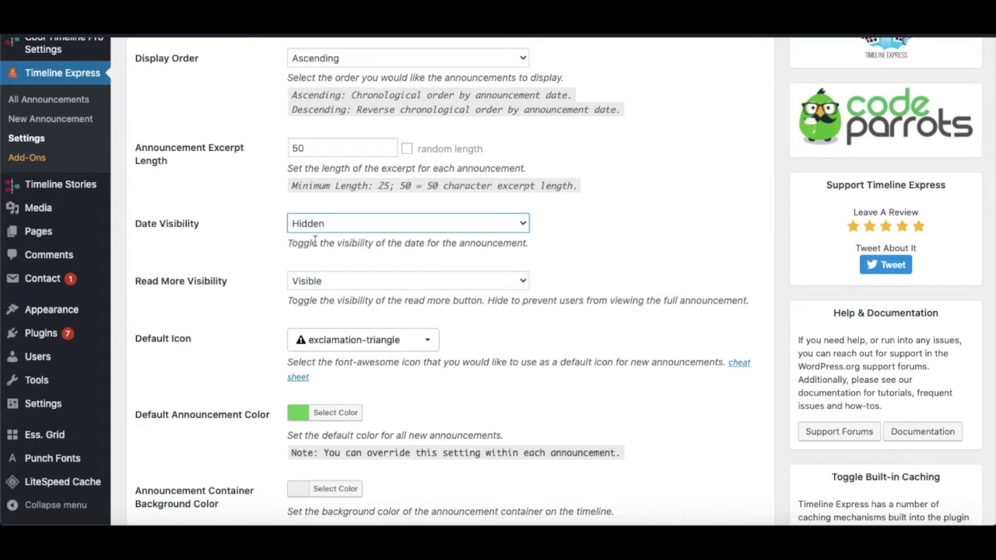
left_click(319, 225)
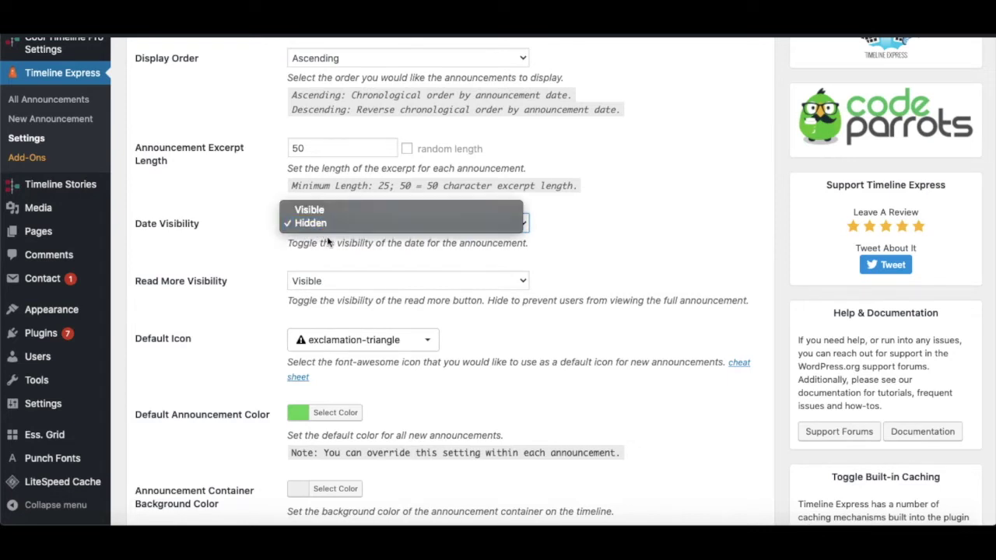
left_click(366, 253)
scroll(381, 267, "down", 3)
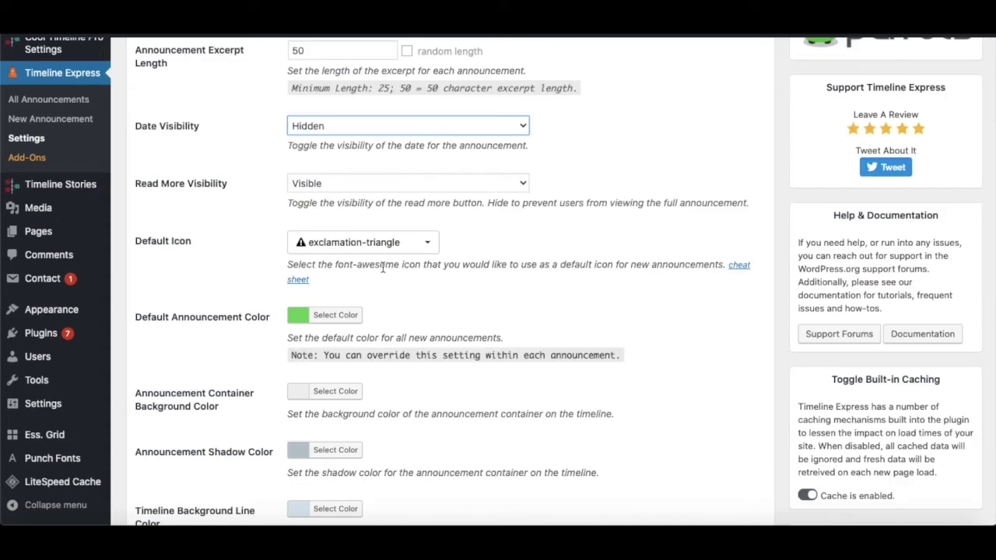
left_click(412, 183)
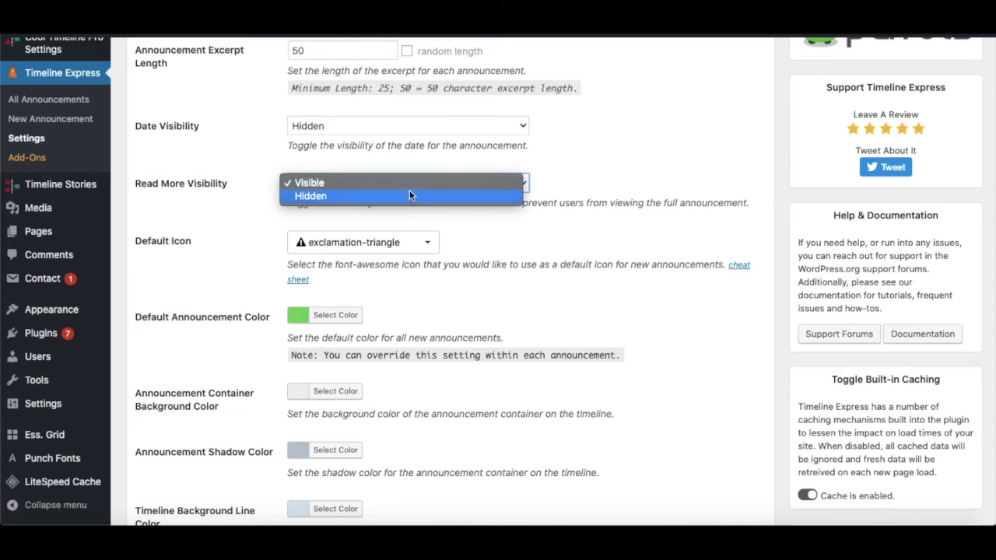
left_click(402, 195)
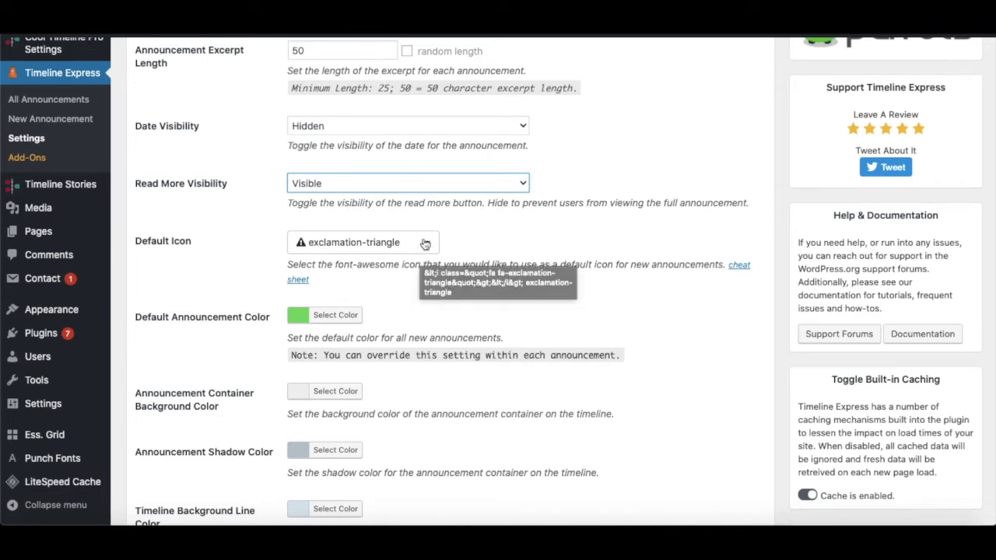
left_click(420, 245)
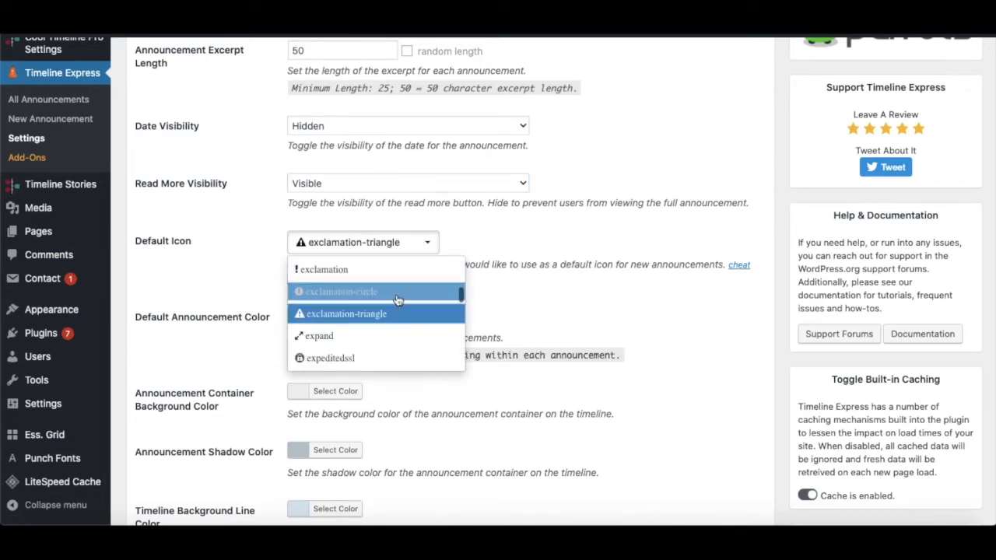
left_click(390, 343)
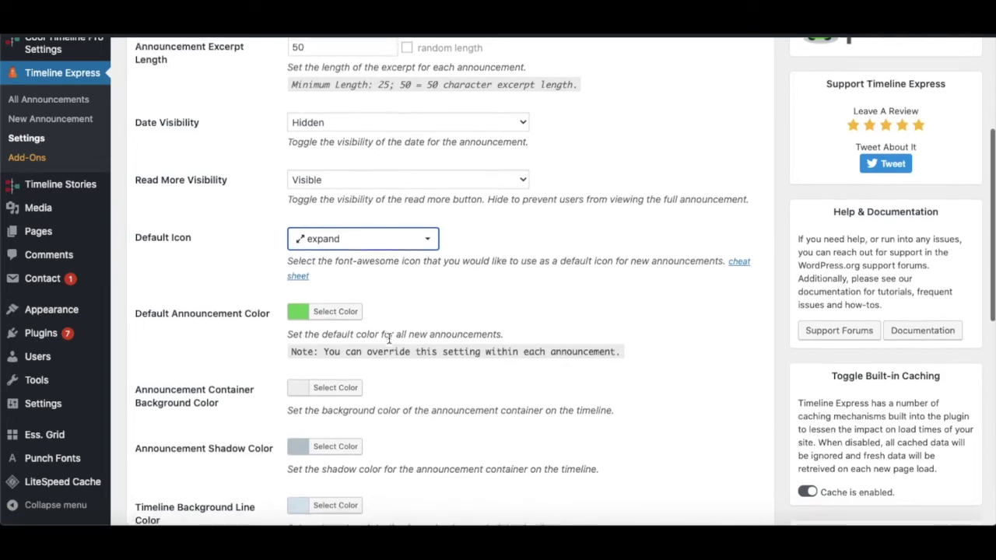
scroll(389, 337, "down", 2)
scroll(389, 337, "down", 1)
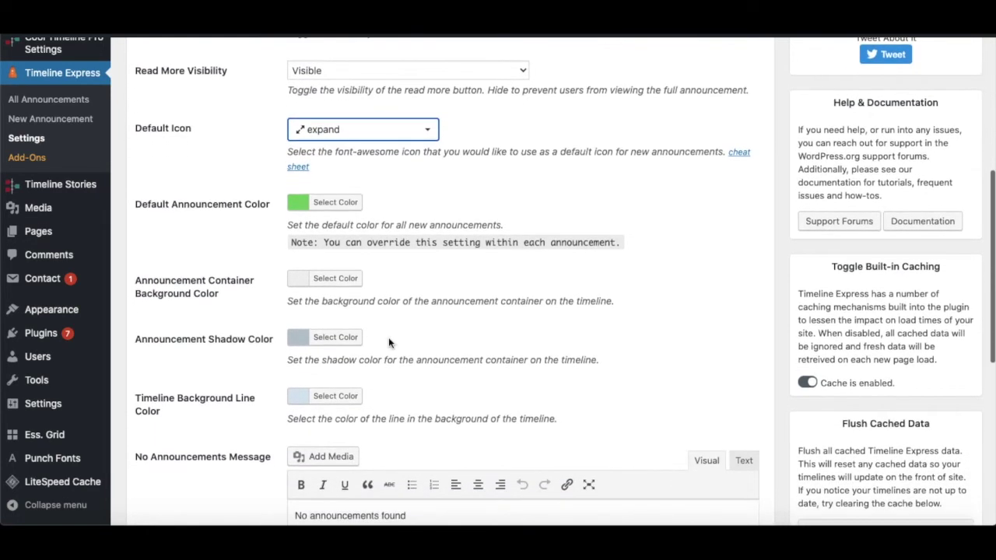
scroll(388, 341, "down", 2)
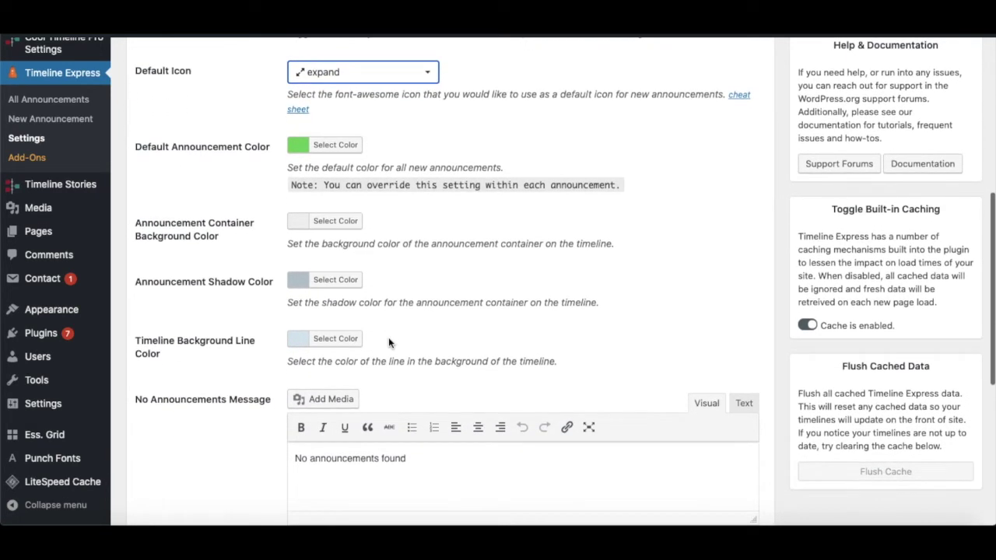
left_click(320, 148)
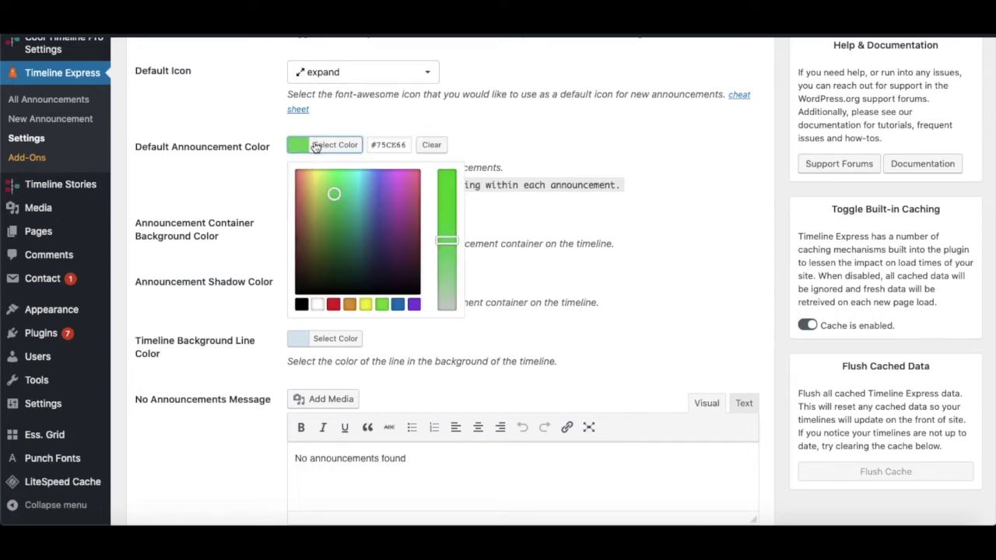
left_click(381, 307)
left_click(565, 130)
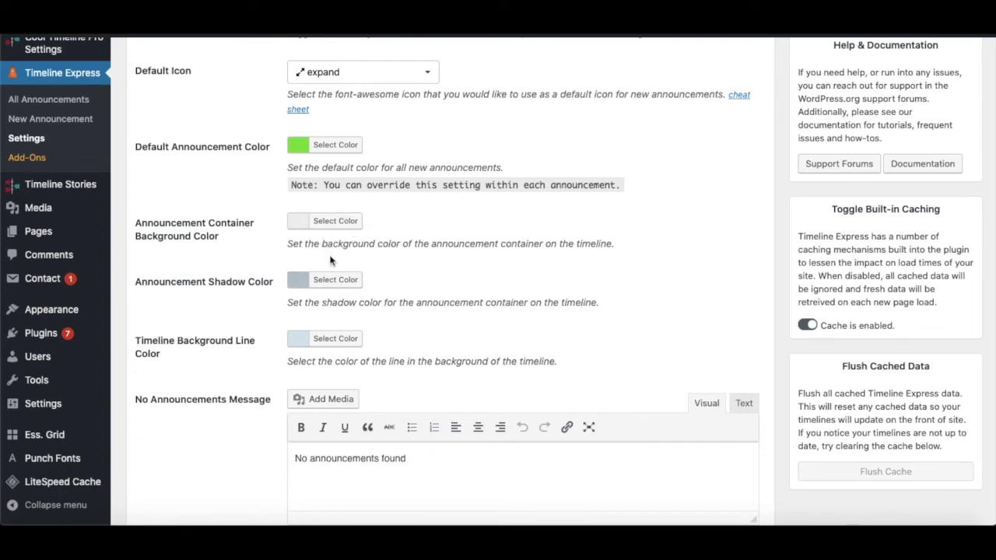
left_click(333, 223)
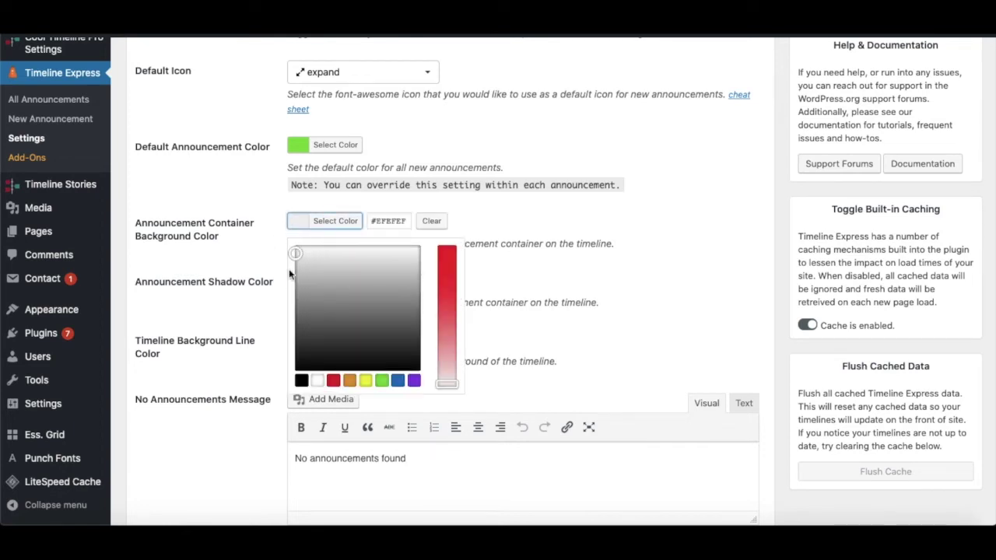
left_click(552, 261)
- Save the Timeline Express settings and go to the All Announcements list
scroll(551, 265, "down", 1)
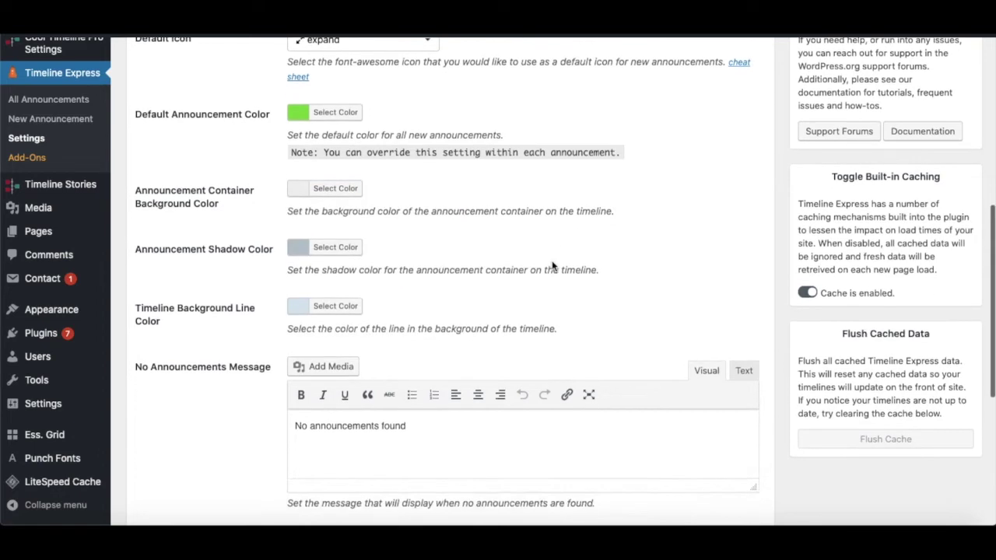
scroll(552, 266, "down", 4)
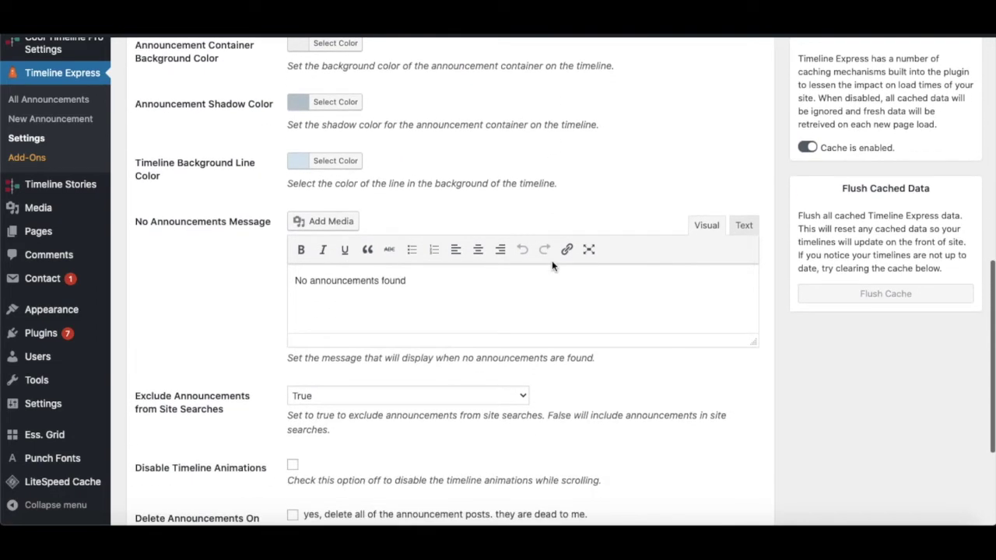
scroll(552, 261, "down", 1)
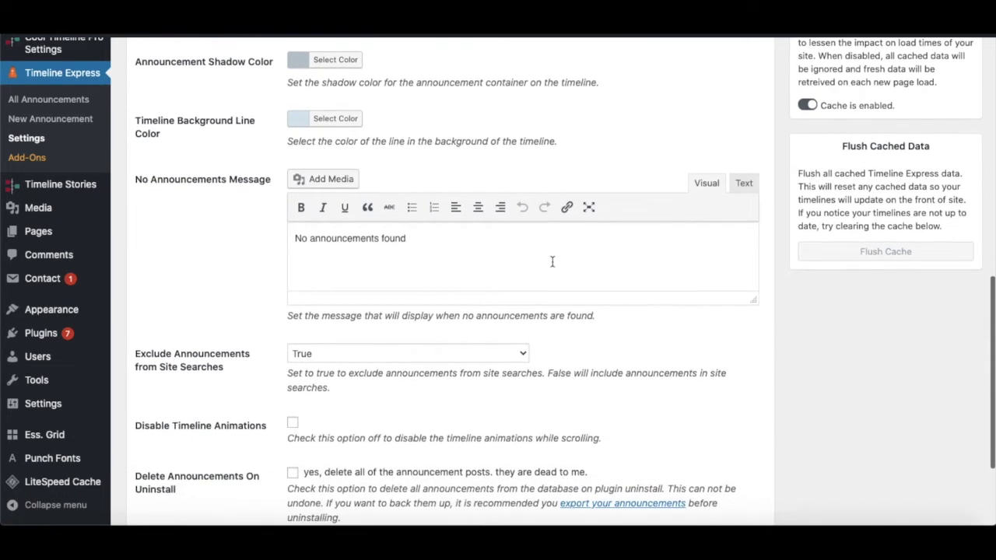
scroll(551, 261, "down", 2)
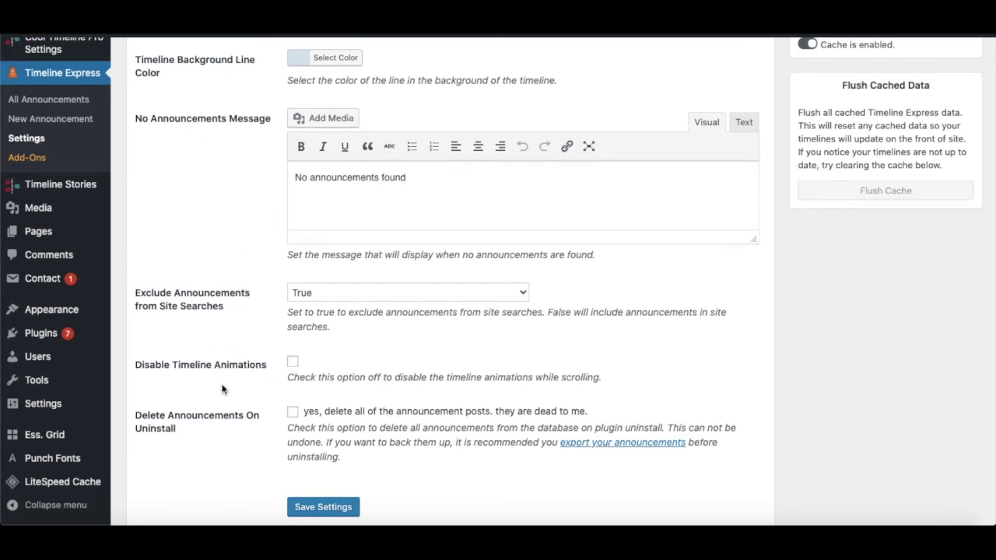
scroll(249, 444, "down", 1)
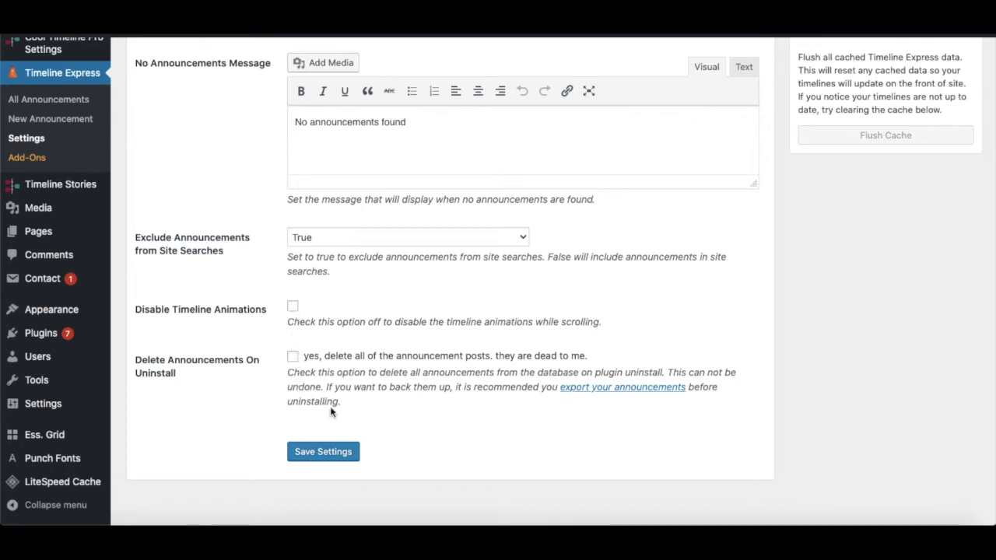
left_click(335, 455)
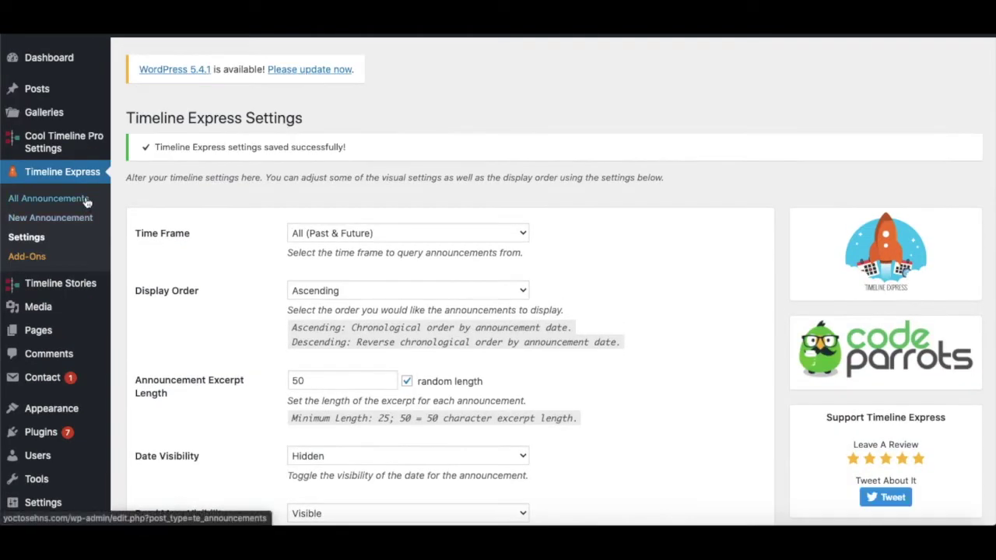
left_click(85, 200)
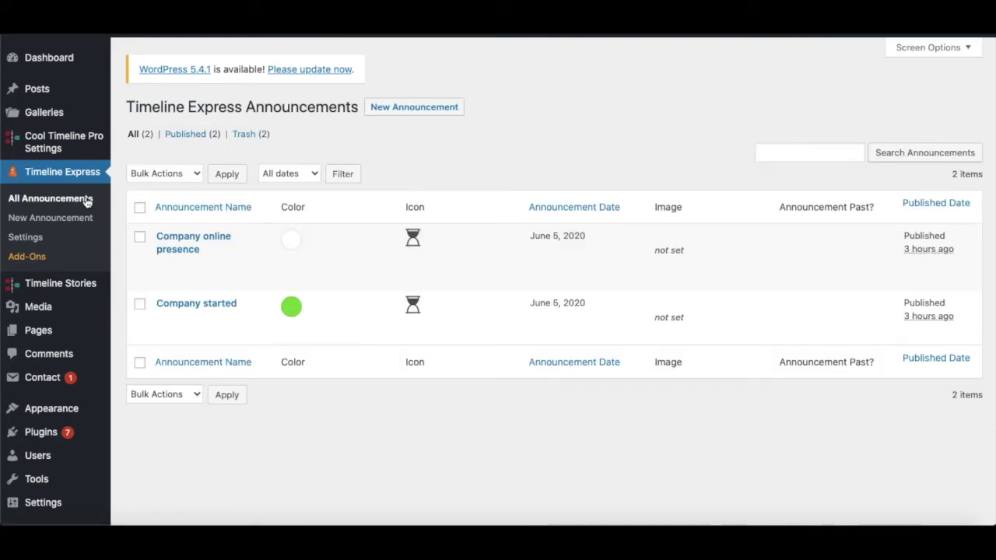
- Open the 'Company started' announcement in the editor
mouse_move(149, 258)
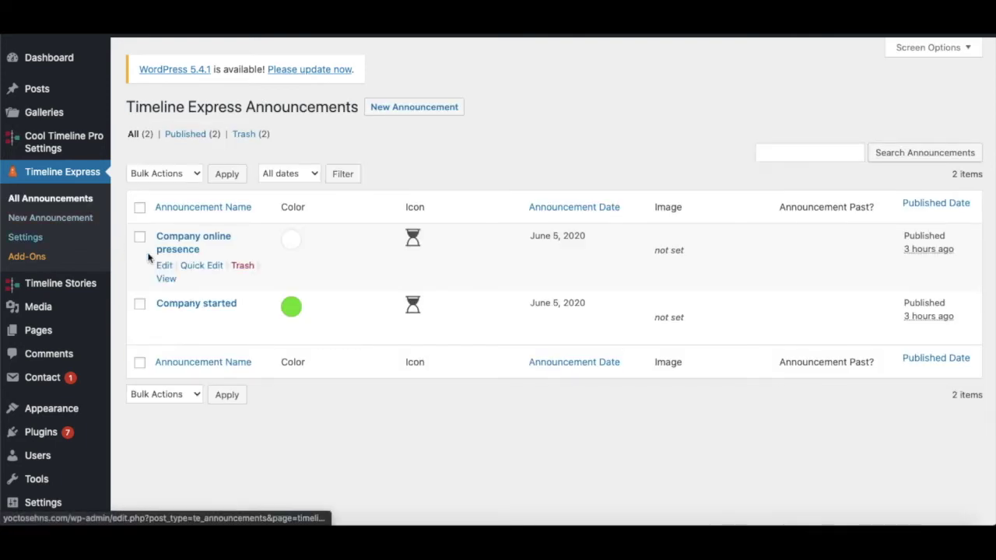
mouse_move(220, 313)
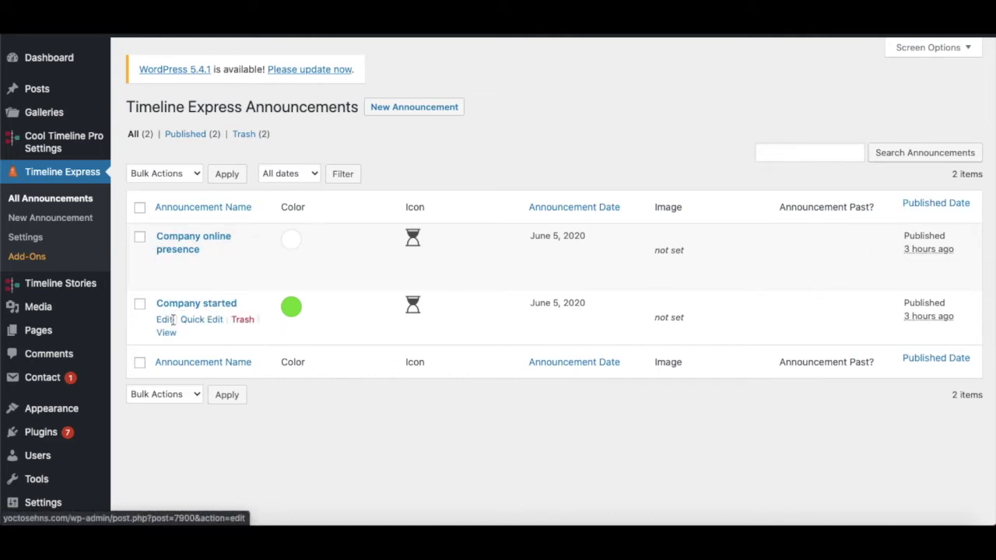
left_click(166, 319)
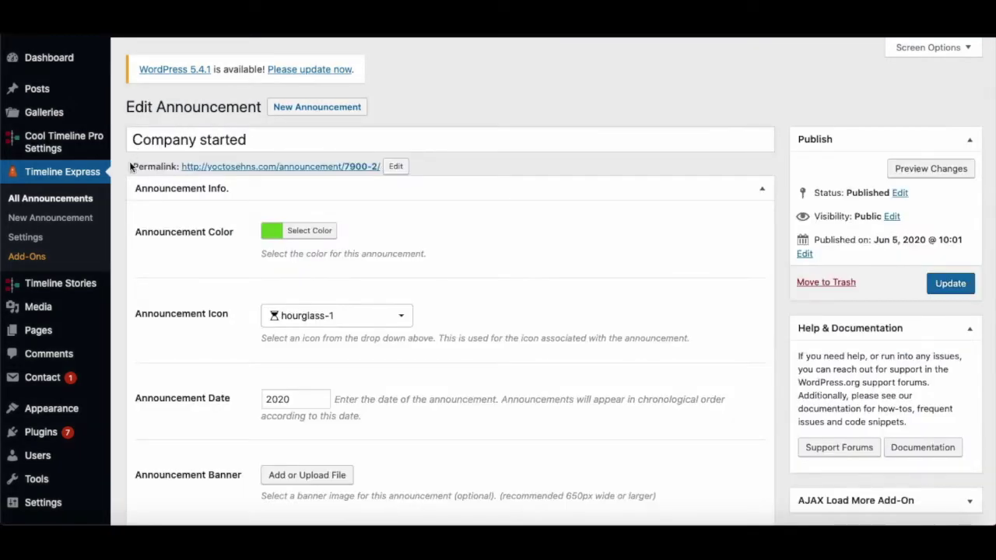
- Create a new announcement titled '2018' and replace its Announcement Date with 2018
left_click(36, 224)
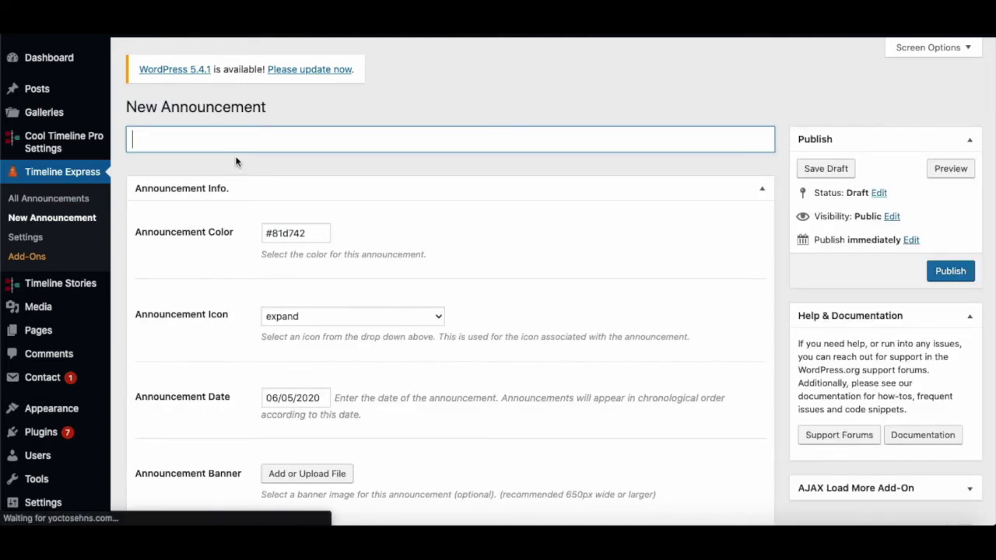
type("2018")
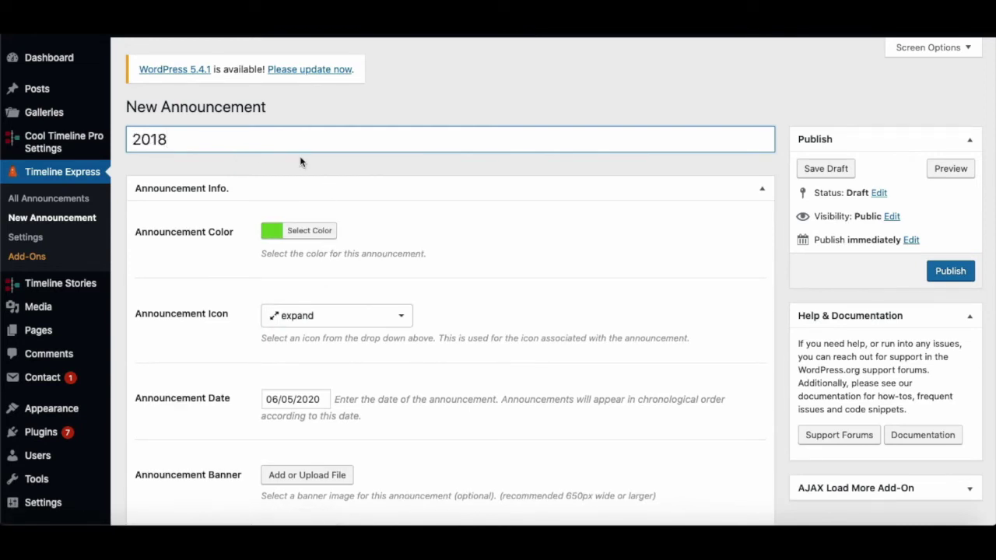
scroll(299, 323, "down", 2)
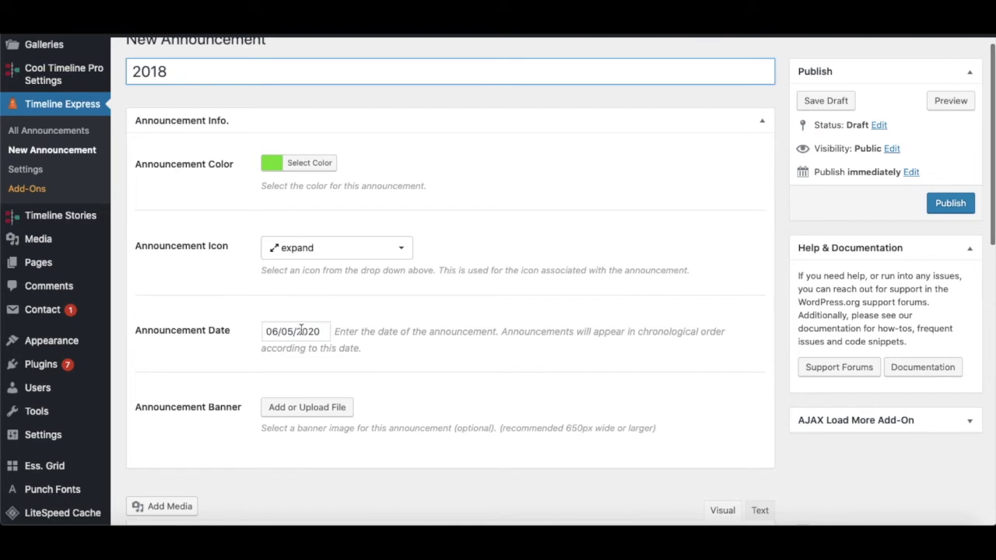
left_click(301, 329)
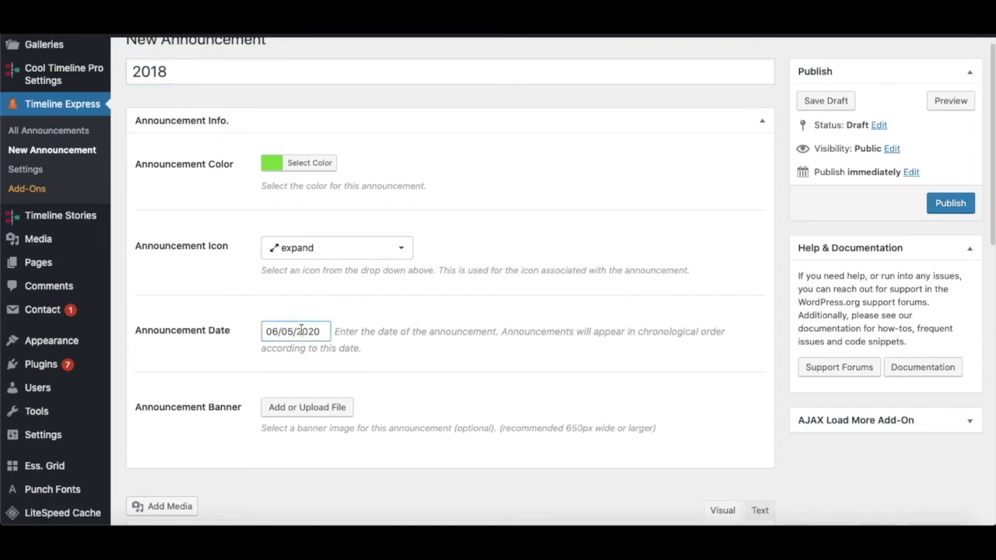
left_click(301, 329)
double_click(301, 329)
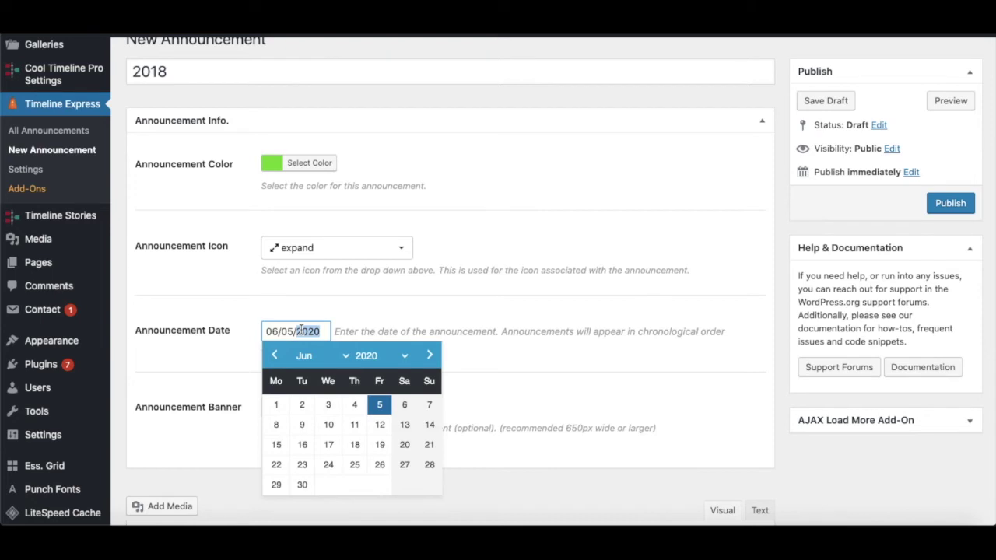
triple_click(301, 329)
type("2018")
left_click(405, 333)
scroll(404, 334, "down", 4)
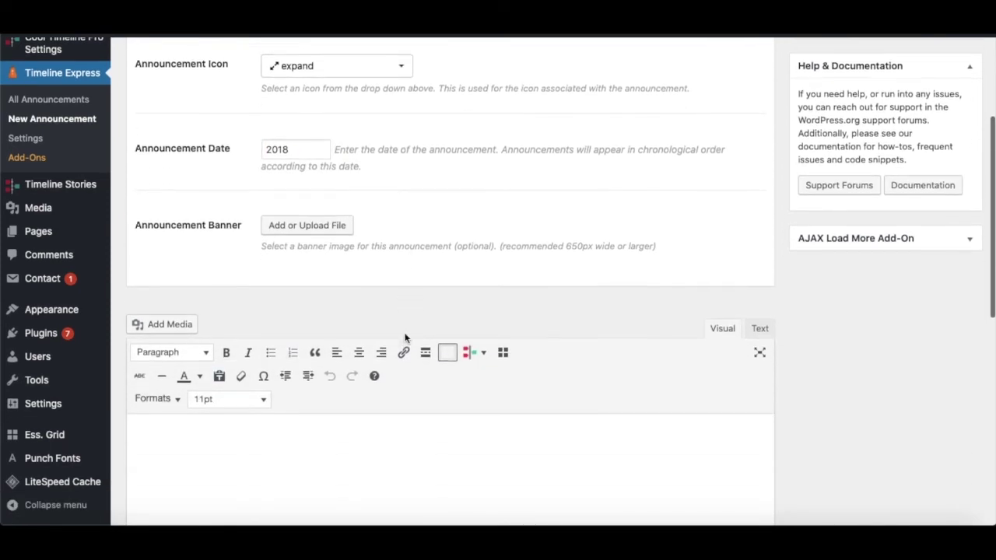
- Add the description 'Cow hours recorded' to the 2018 announcement and publish it
left_click(382, 368)
type("C")
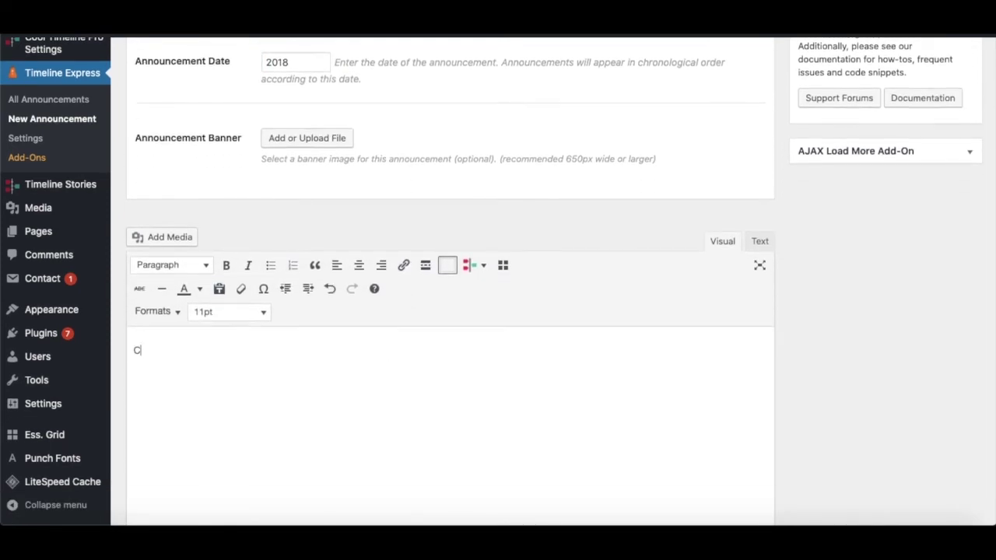
type("ow hours n")
type("ote")
type("recorde")
type("d")
scroll(336, 435, "down", 10)
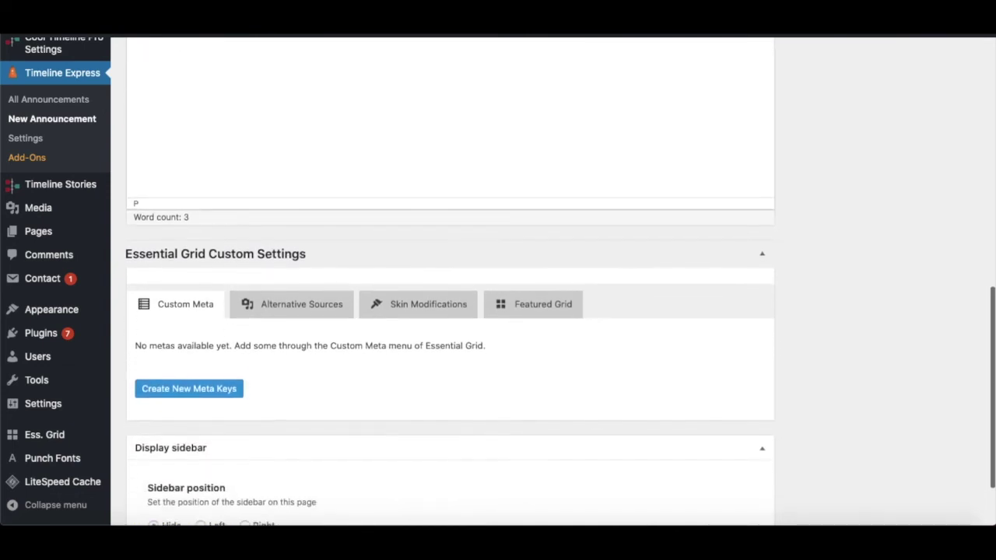
scroll(337, 435, "down", 1)
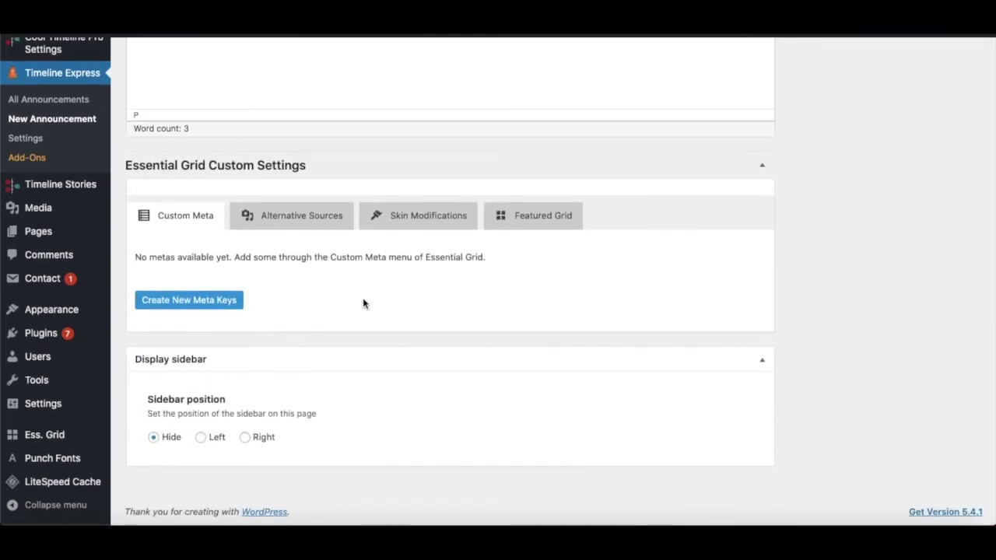
scroll(364, 304, "up", 15)
scroll(362, 303, "down", 1)
left_click(948, 272)
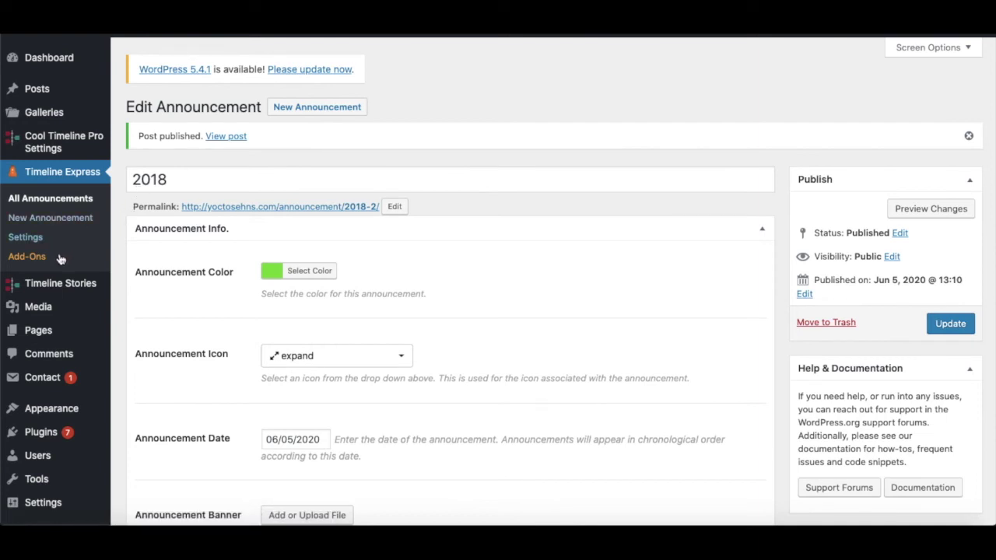
- Update the News and Events page so its timeline shows the new 2018 entry
mouse_move(49, 329)
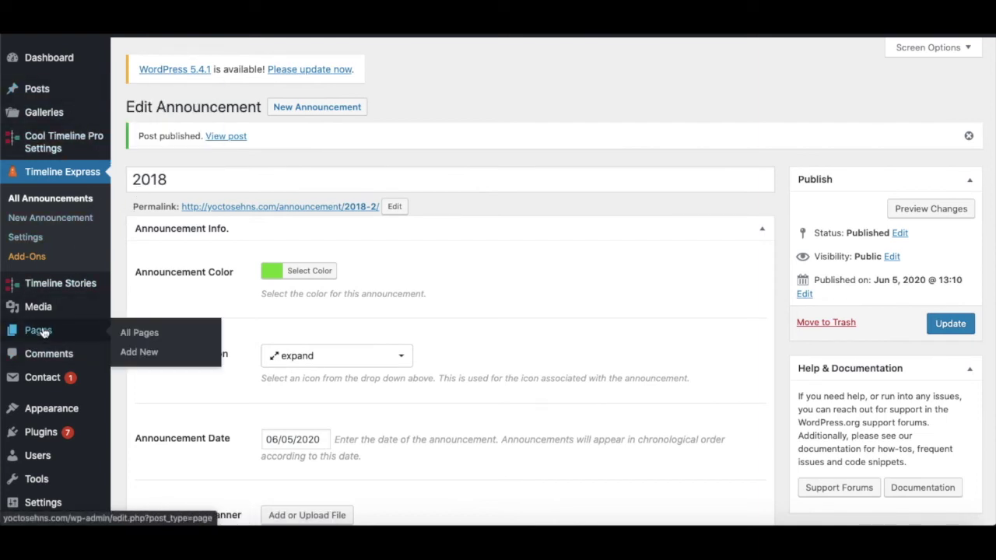
left_click(147, 334)
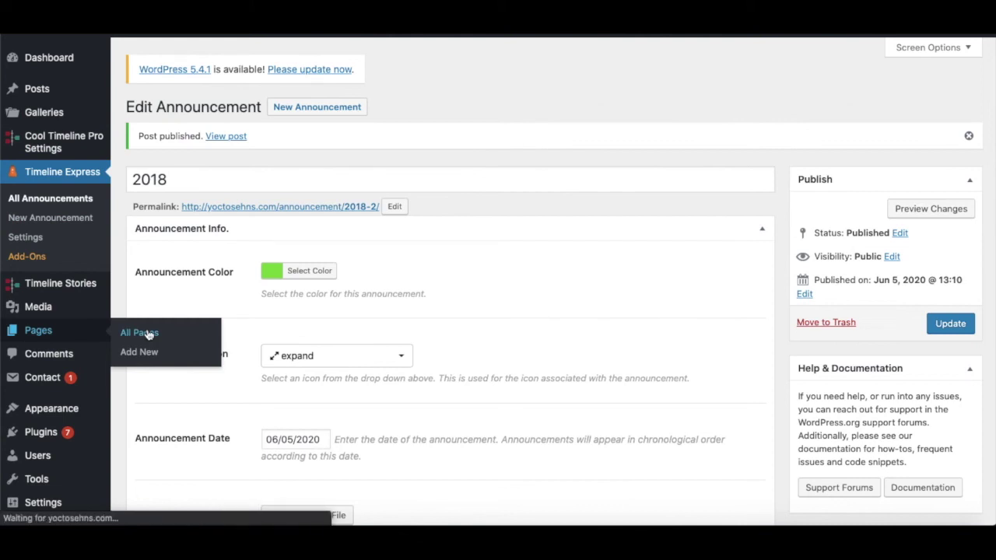
scroll(148, 336, "down", 5)
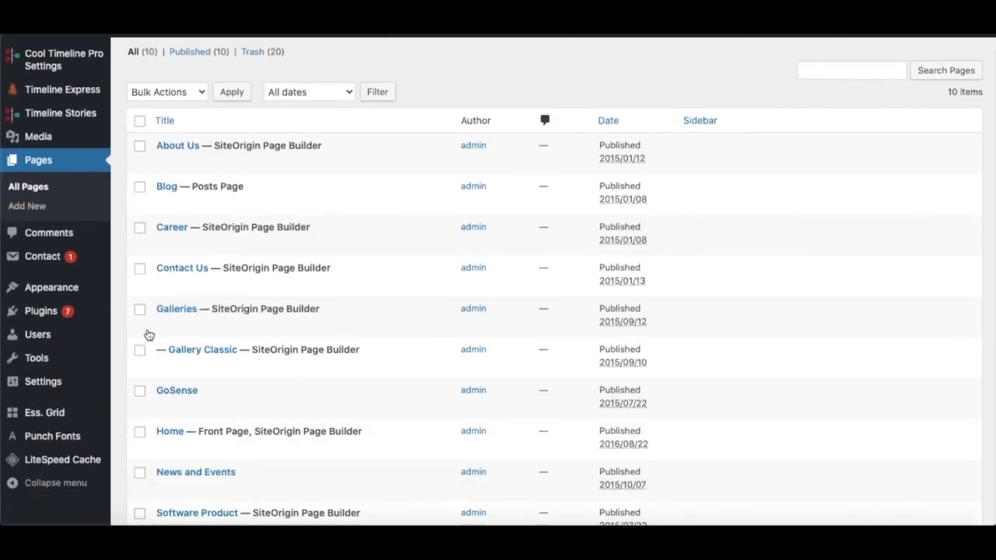
left_click(164, 362)
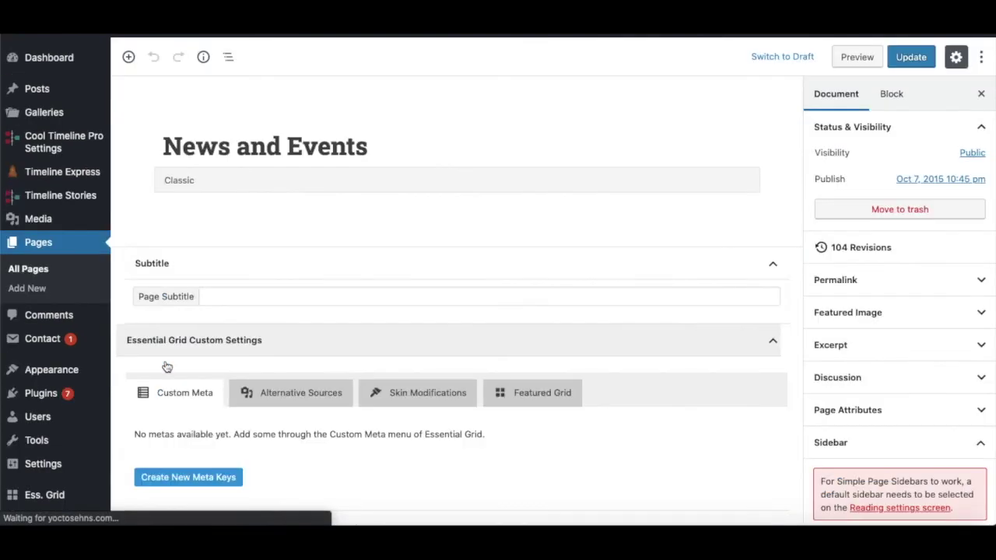
left_click(906, 57)
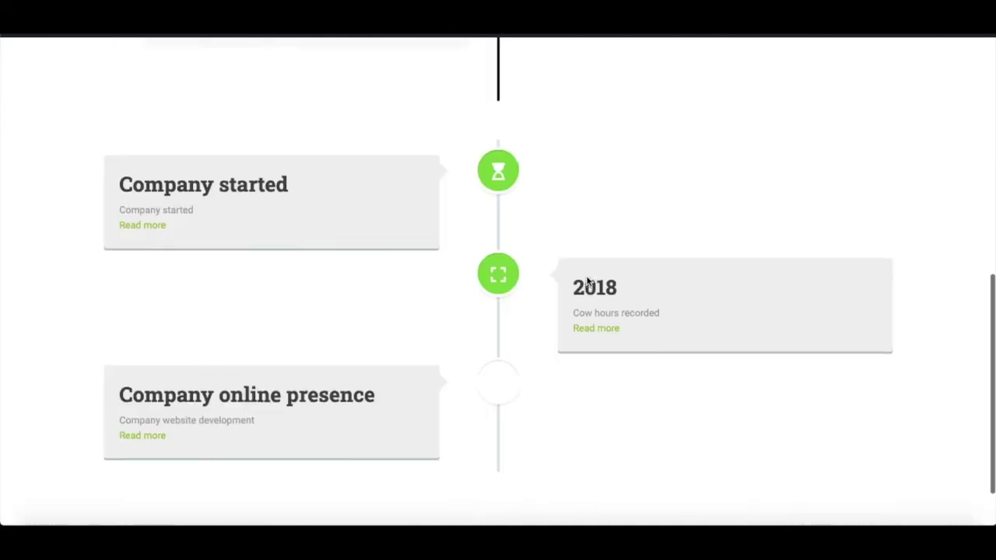
scroll(586, 277, "down", 2)
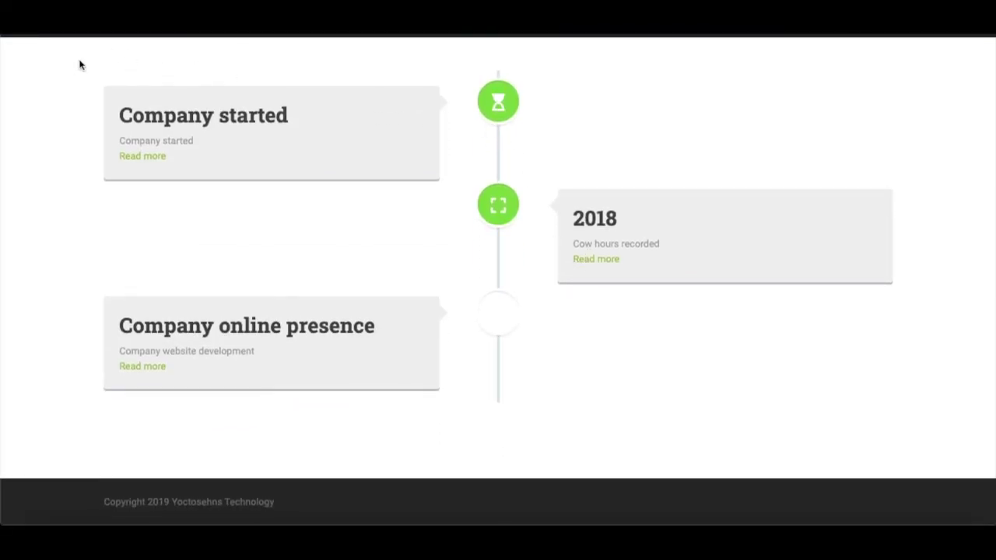
left_click_drag(49, 184, 70, 254)
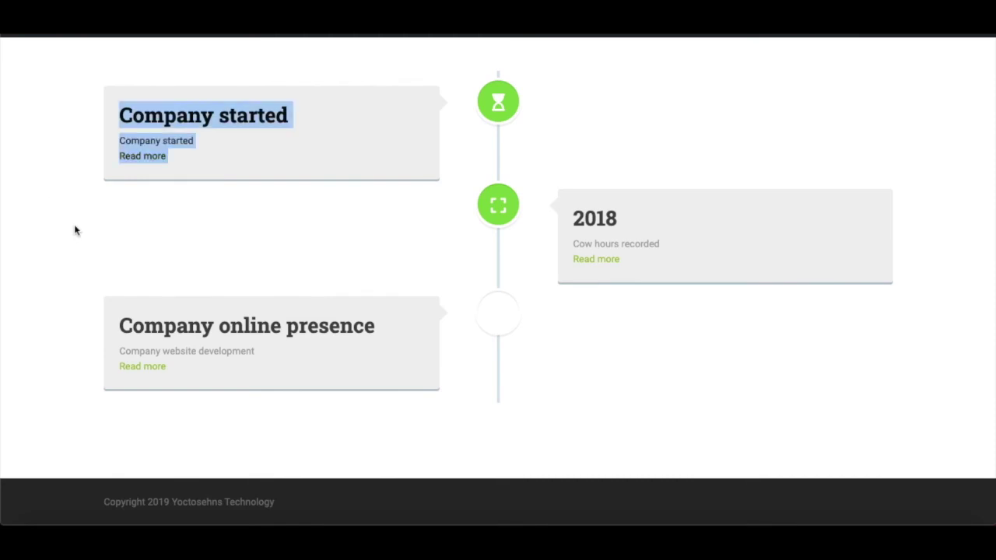
left_click(75, 230)
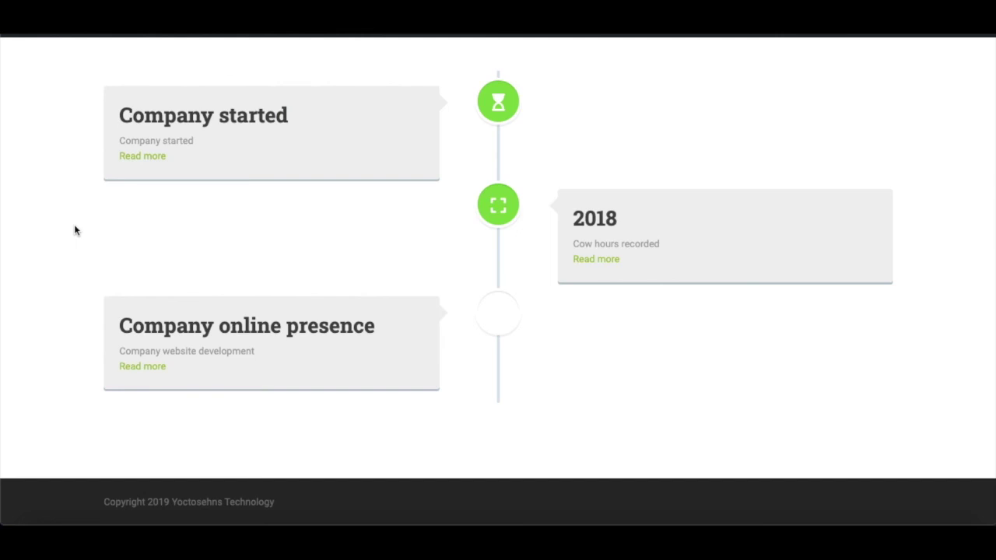